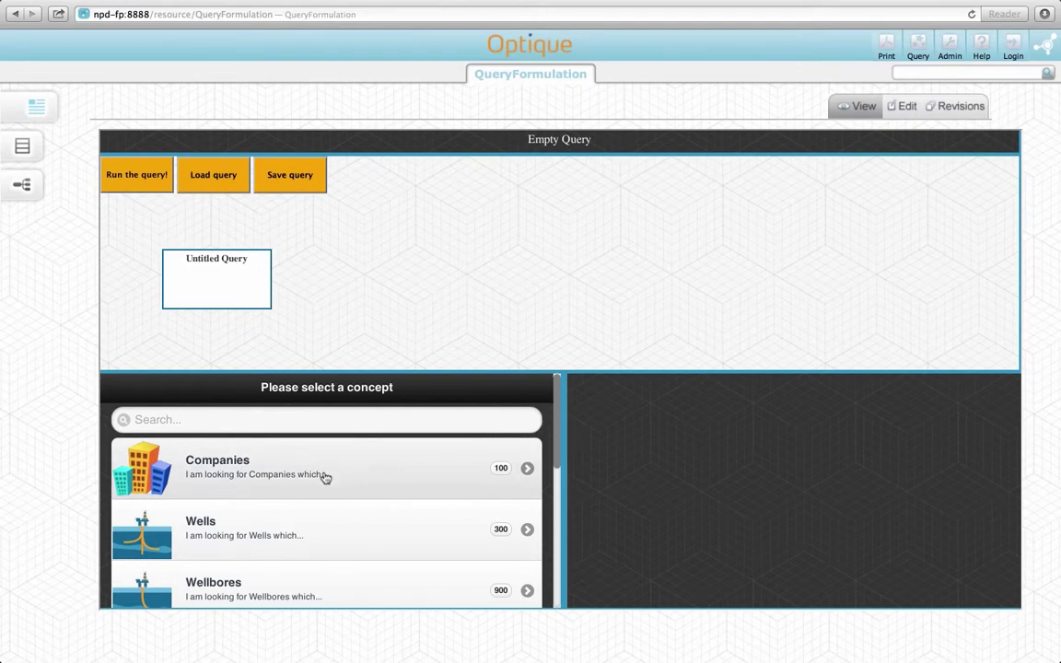
Step: Search the concept list for 'fi' and start the query from the Fields concept
{"action": "scroll", "coordinate": [325, 477], "scroll_direction": "down", "scroll_amount": 5}
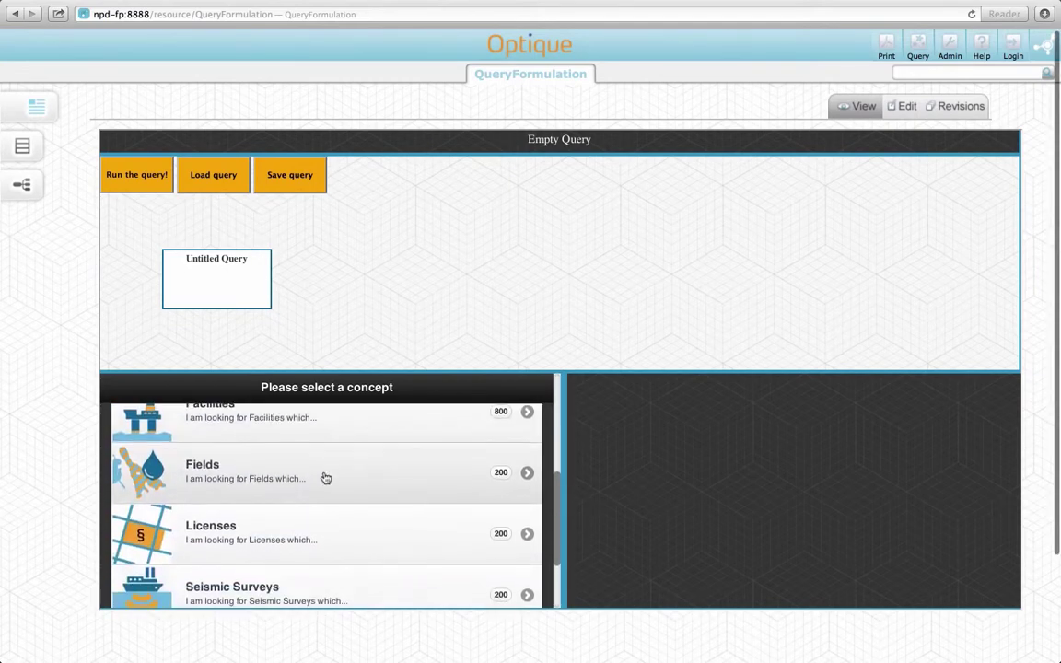
{"action": "scroll", "coordinate": [324, 477], "scroll_direction": "down", "scroll_amount": 3}
{"action": "scroll", "coordinate": [324, 477], "scroll_direction": "up", "scroll_amount": 1}
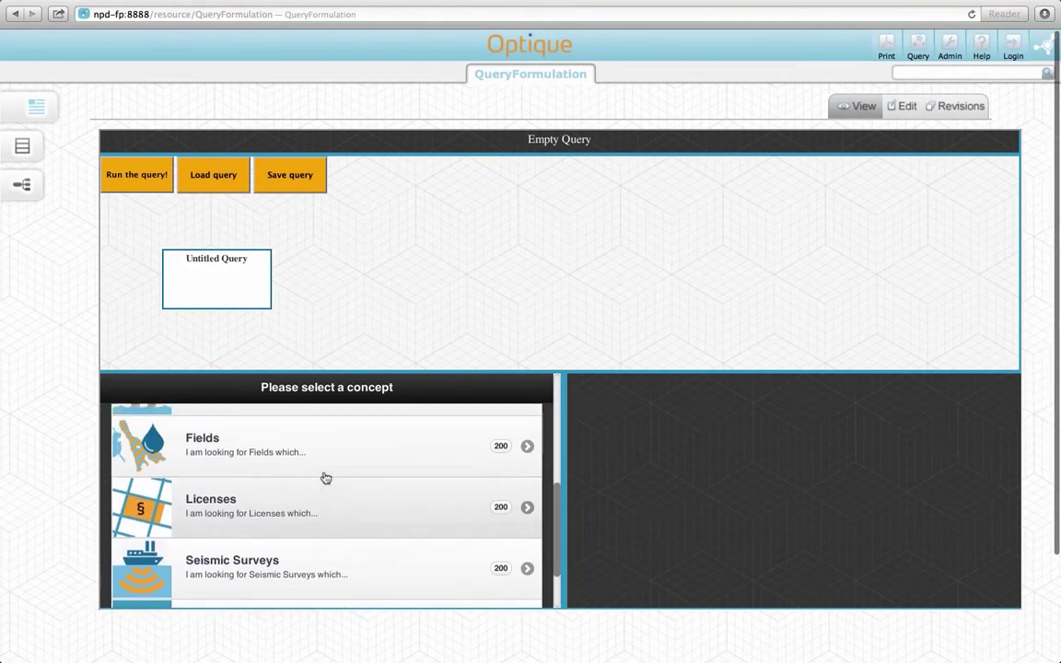
{"action": "scroll", "coordinate": [324, 477], "scroll_direction": "up", "scroll_amount": 5}
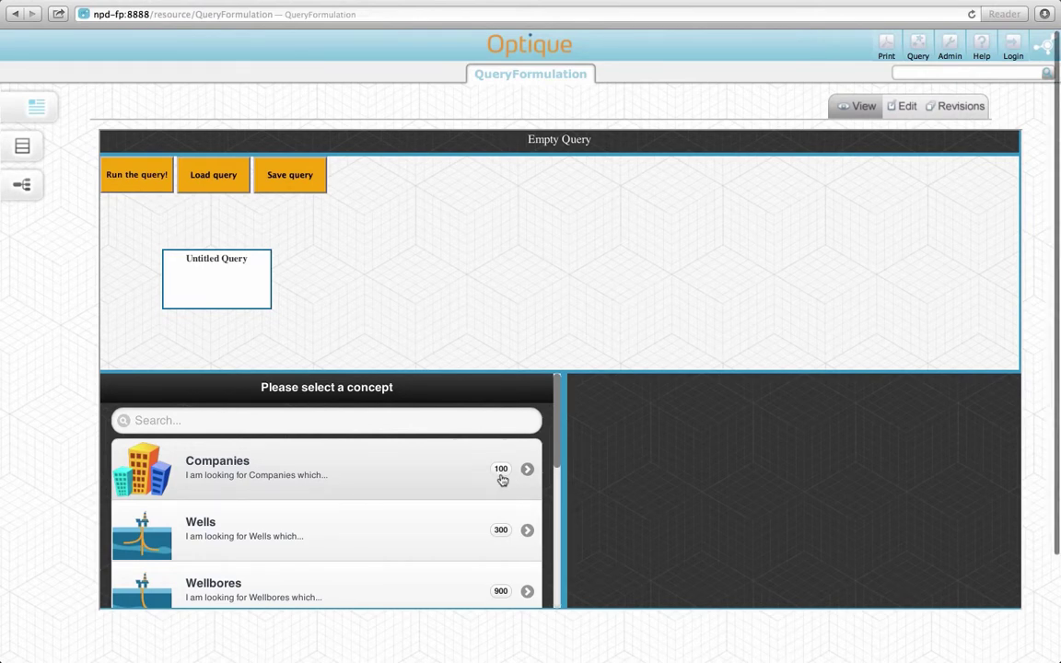
{"action": "left_click", "coordinate": [400, 421]}
{"action": "type", "text": "fi"}
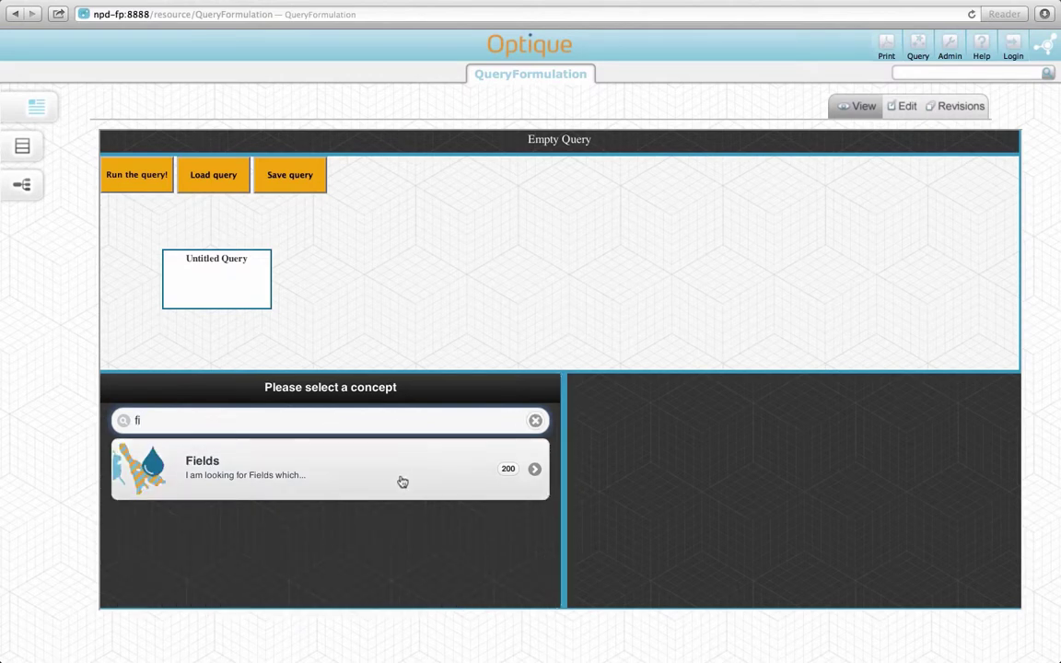
{"action": "left_click", "coordinate": [397, 485]}
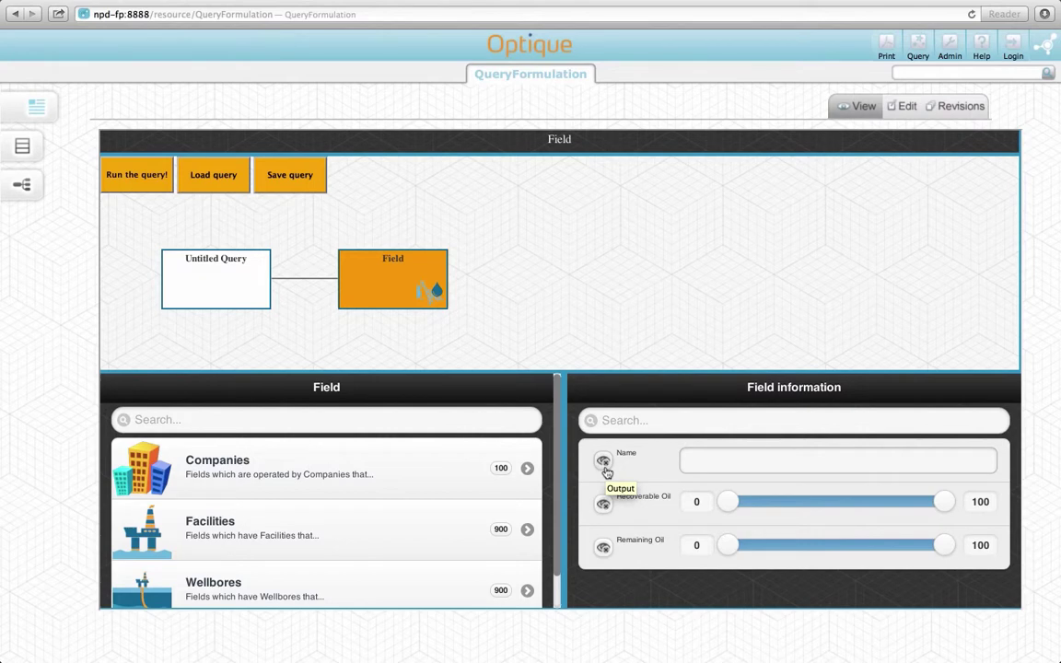
Step: Mark the Field's Name attribute as output, adding FieldName(o) to the node
{"action": "left_click", "coordinate": [603, 462]}
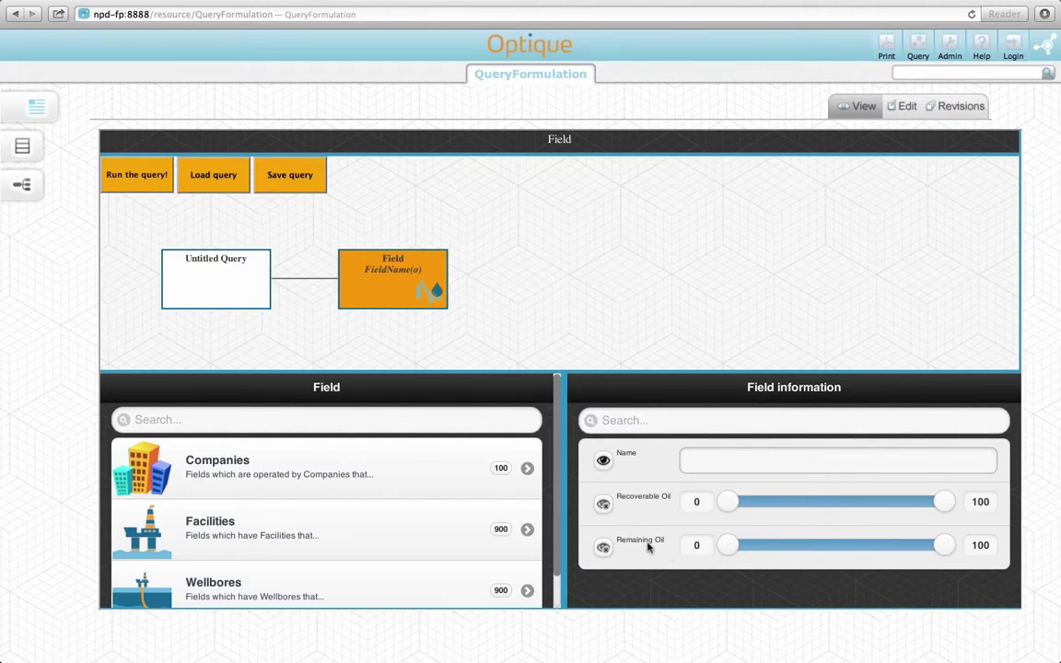
Step: Mark the Field's Remaining Oil attribute as output, adding RemainingOil(o)
{"action": "left_click", "coordinate": [603, 548]}
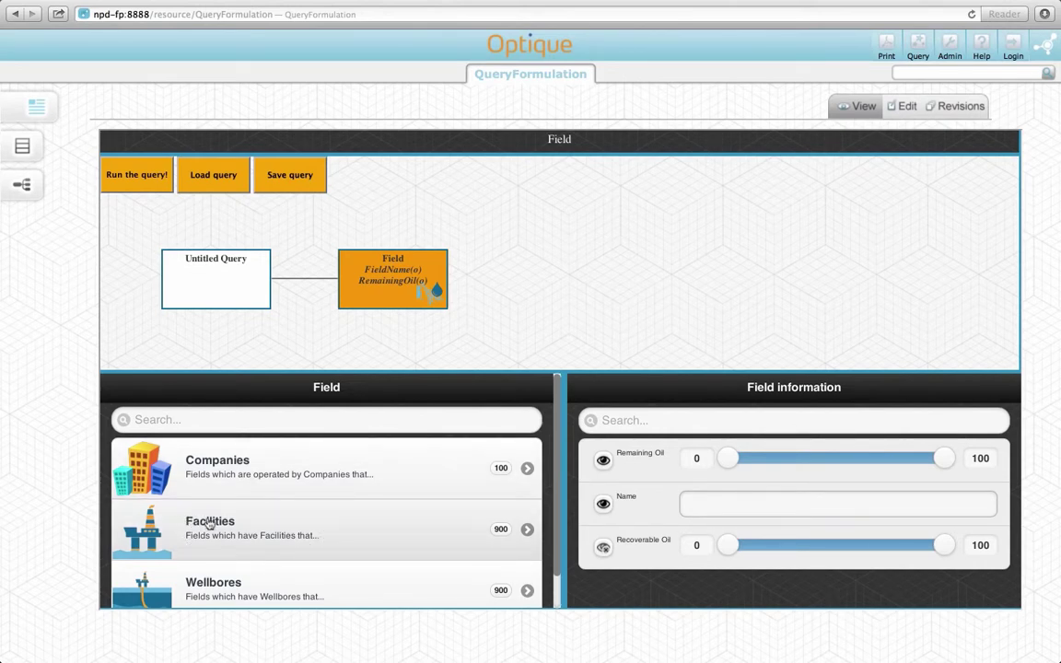
Step: Add a hasFacility Facility node limited to OIL PRODUCER function, outputting FacilityName
{"action": "left_click", "coordinate": [286, 523]}
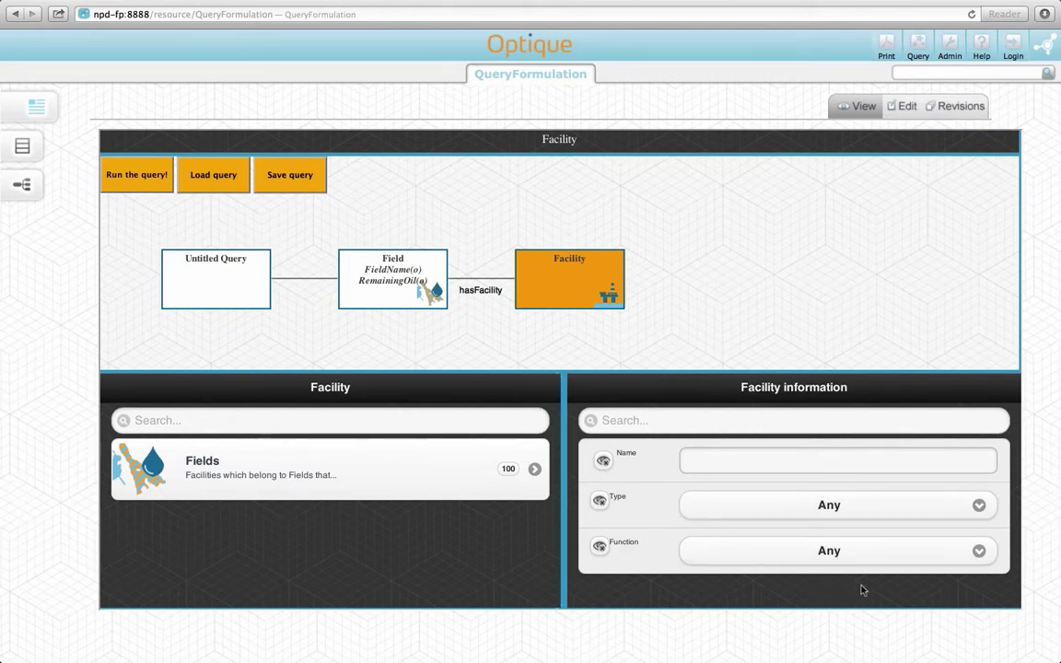
{"action": "left_click", "coordinate": [982, 553]}
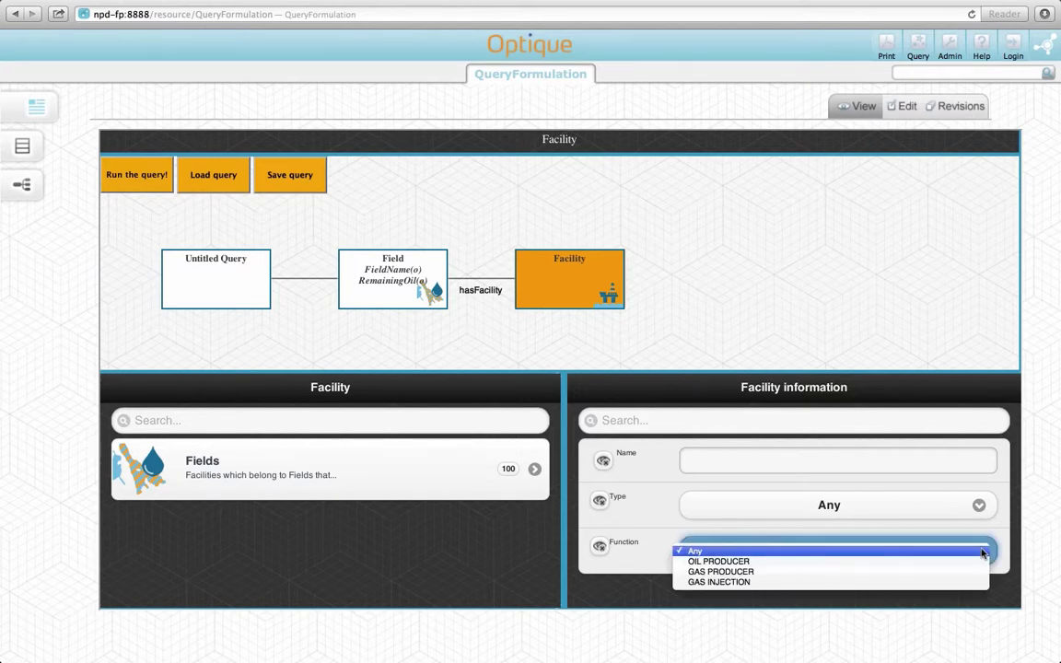
{"action": "left_click", "coordinate": [969, 561]}
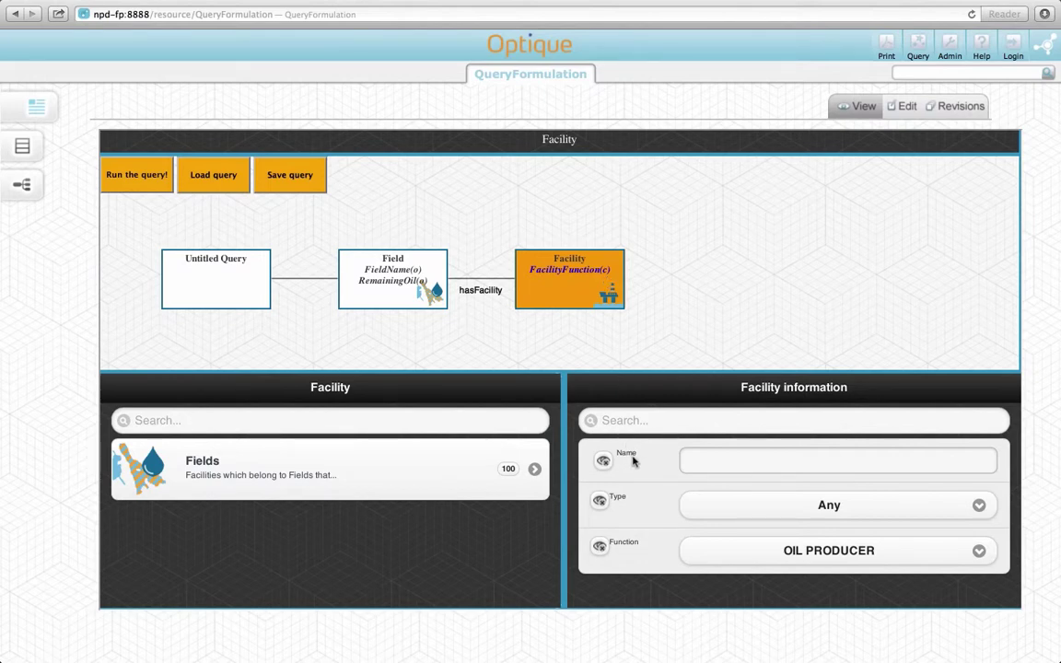
{"action": "left_click", "coordinate": [604, 461]}
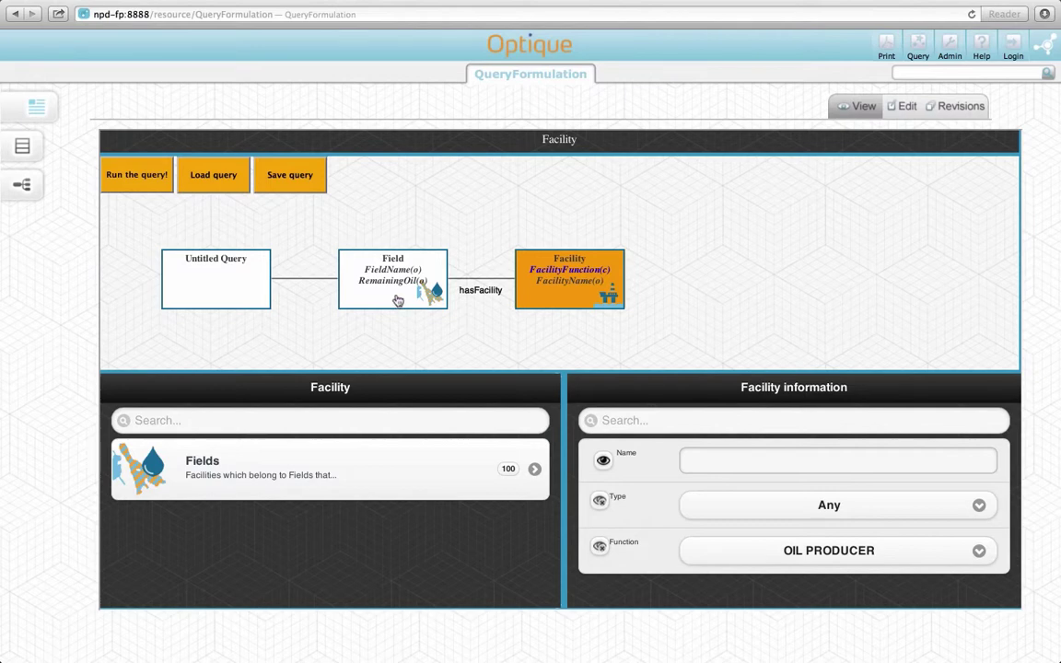
Step: Link an operating Company to the Field, constrained to the name Statoil Petroleum AS
{"action": "left_click", "coordinate": [368, 293]}
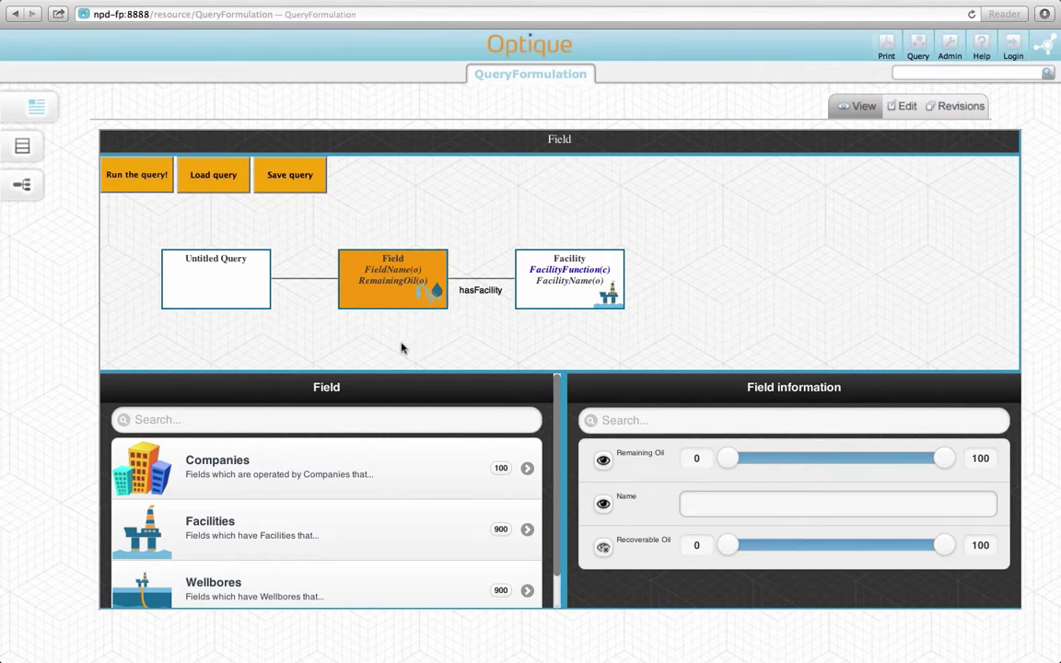
{"action": "left_click", "coordinate": [335, 463]}
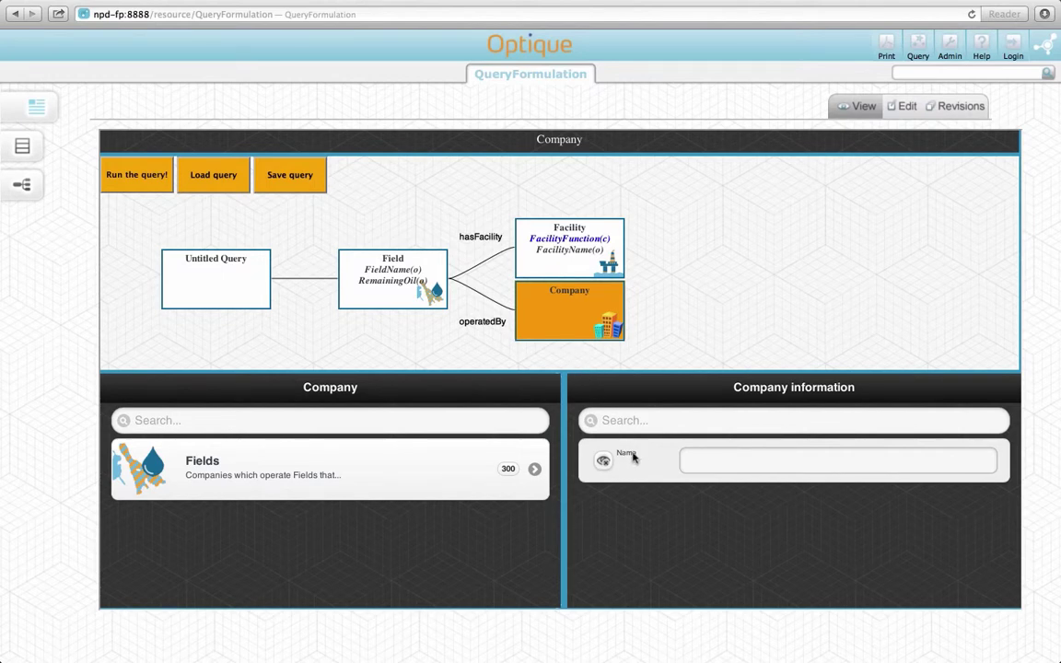
{"action": "left_click", "coordinate": [701, 463]}
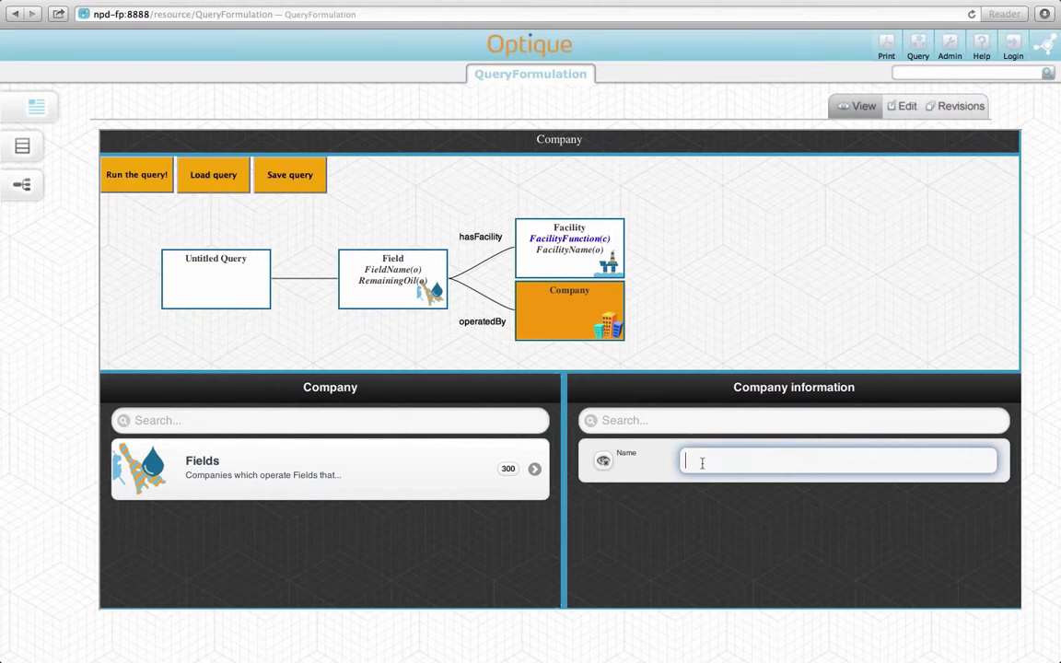
{"action": "type", "text": "st"}
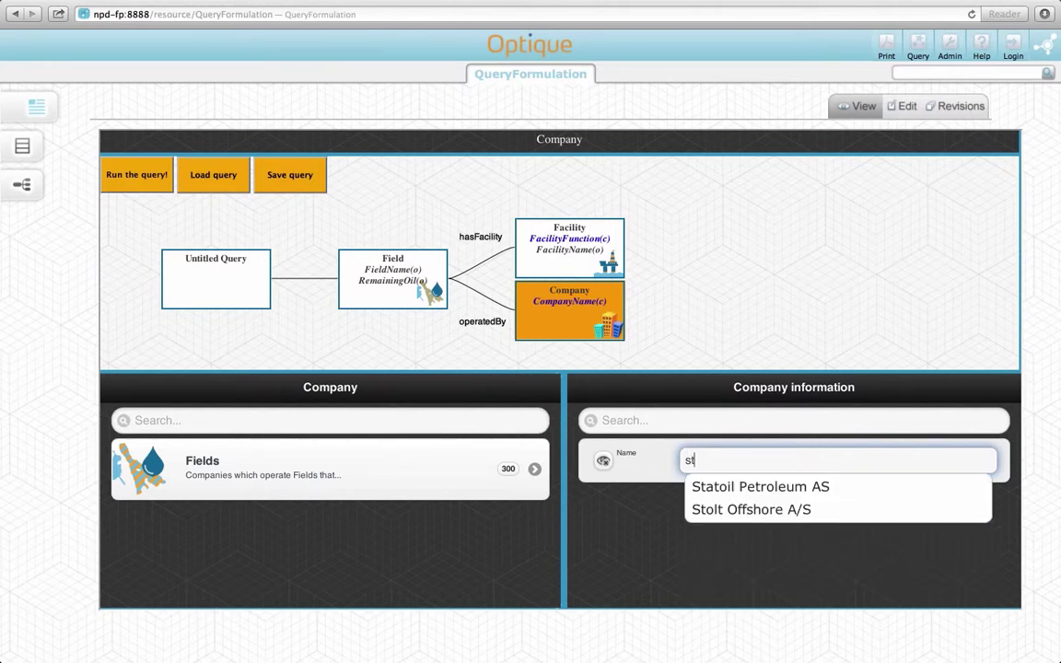
{"action": "left_click", "coordinate": [742, 488]}
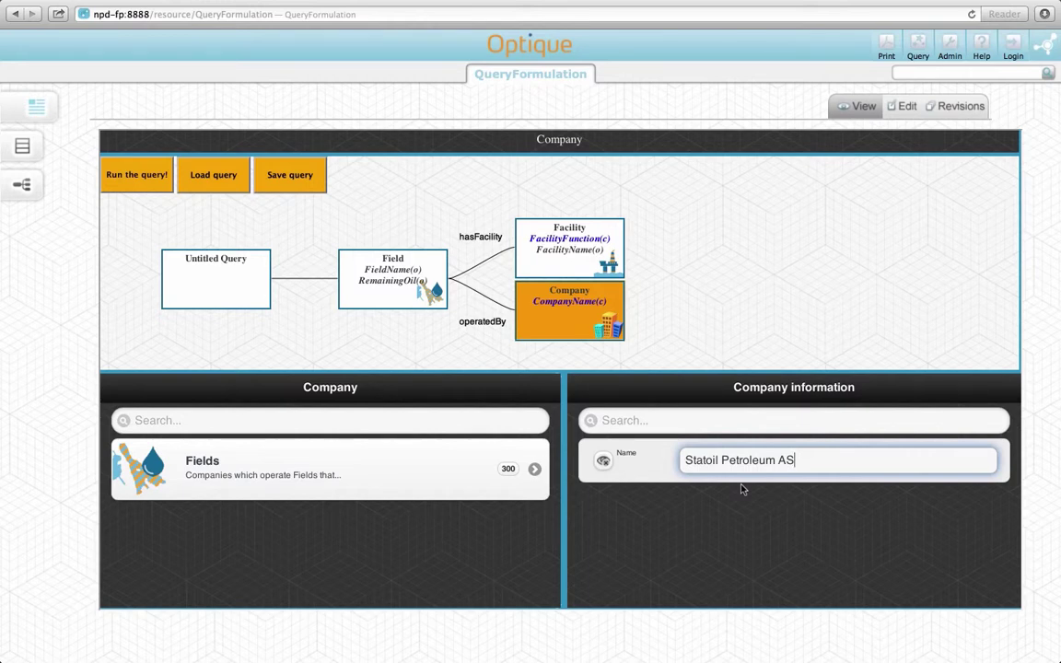
Step: Shift the query graph right and review the Facility, Field and Company nodes
{"action": "left_click_drag", "start_coordinate": [677, 324], "coordinate": [786, 308]}
{"action": "left_click", "coordinate": [678, 225]}
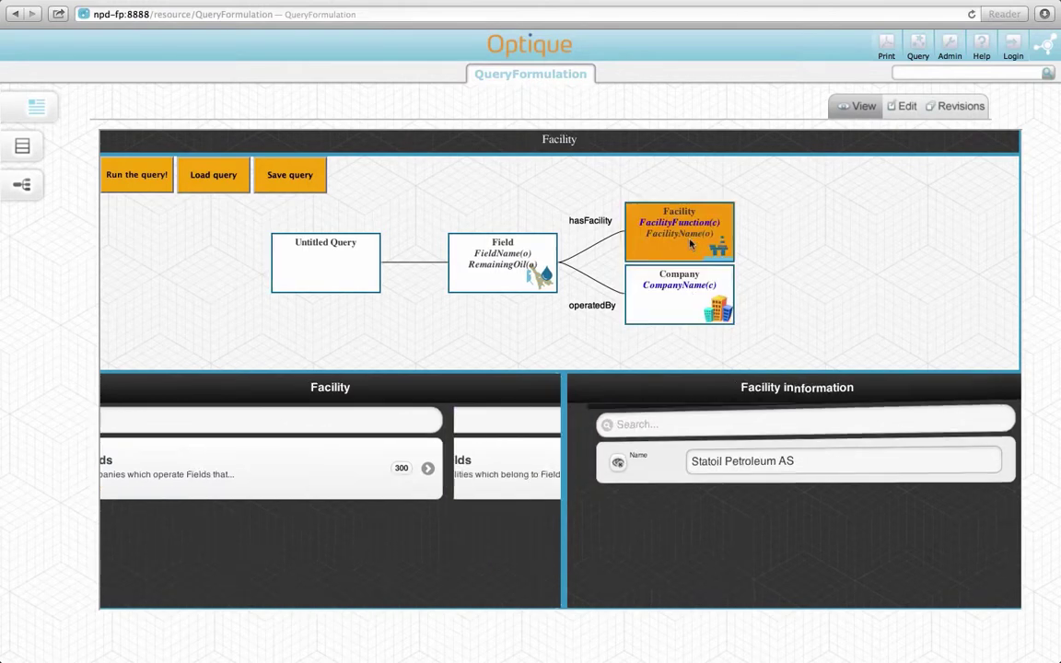
{"action": "left_click", "coordinate": [502, 258]}
{"action": "left_click", "coordinate": [649, 291]}
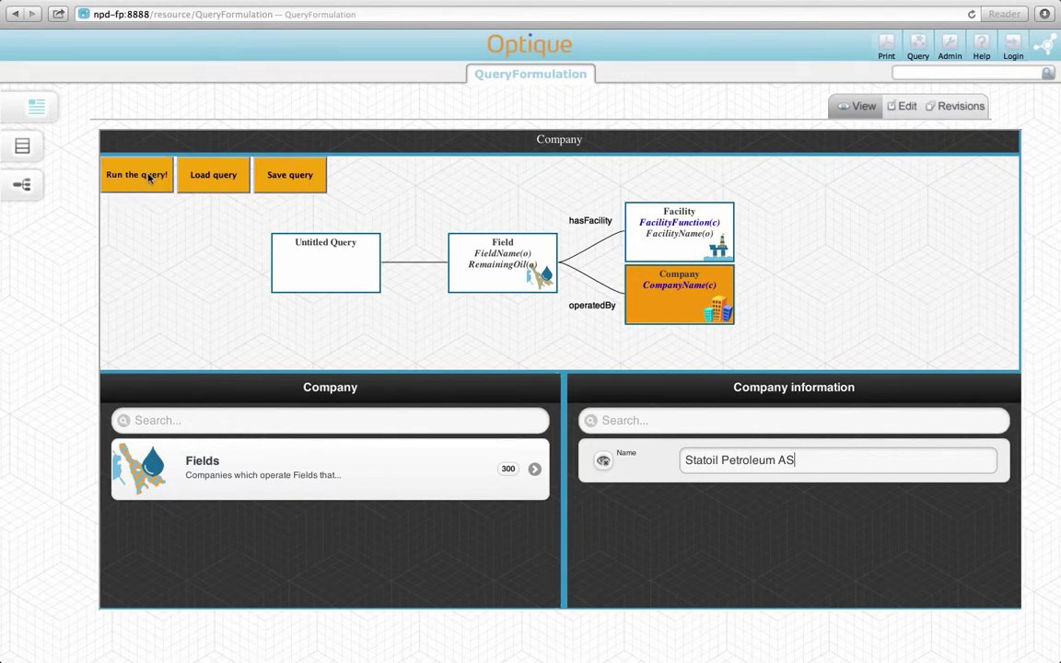
Step: Run the query to get 157 rows of fieldName, facilityName and remainingOil
{"action": "left_click", "coordinate": [138, 175]}
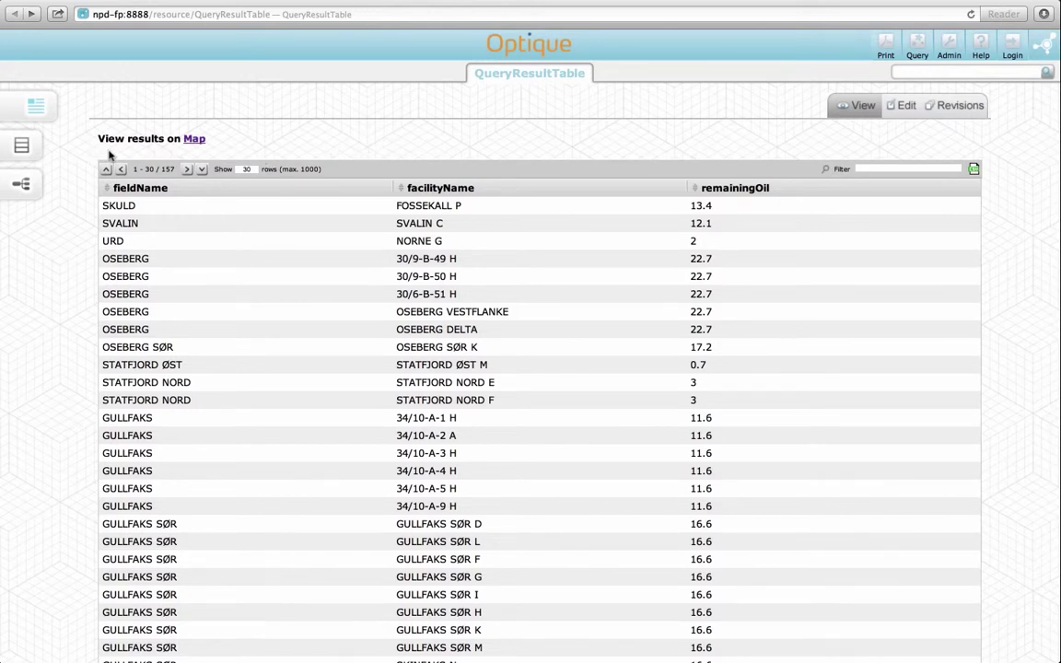
Step: Show the query results on the map and zoom in on the Troll field
{"action": "left_click", "coordinate": [194, 140]}
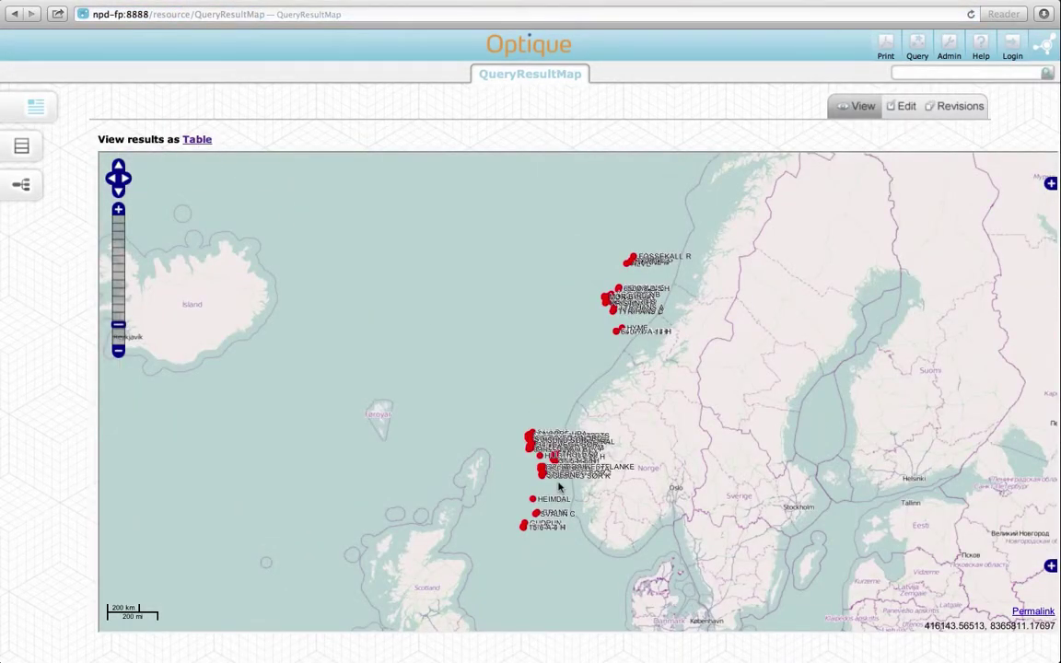
{"action": "left_click_drag", "start_coordinate": [559, 486], "coordinate": [561, 488]}
{"action": "scroll", "coordinate": [559, 487], "scroll_direction": "up", "scroll_amount": 1}
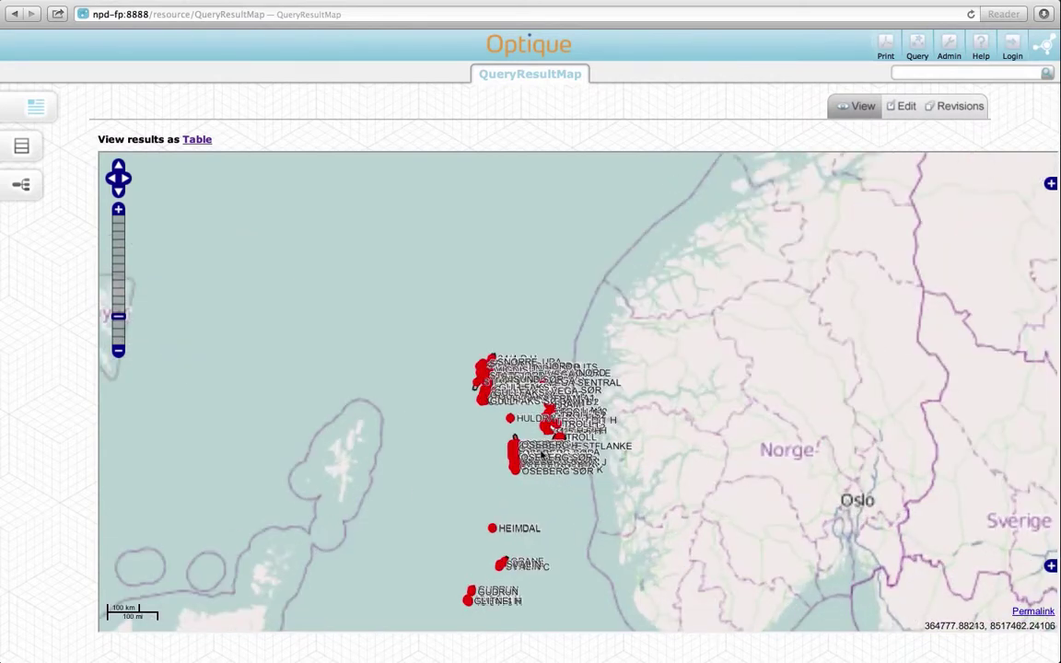
{"action": "scroll", "coordinate": [559, 486], "scroll_direction": "up", "scroll_amount": 1}
{"action": "scroll", "coordinate": [532, 435], "scroll_direction": "up", "scroll_amount": 2}
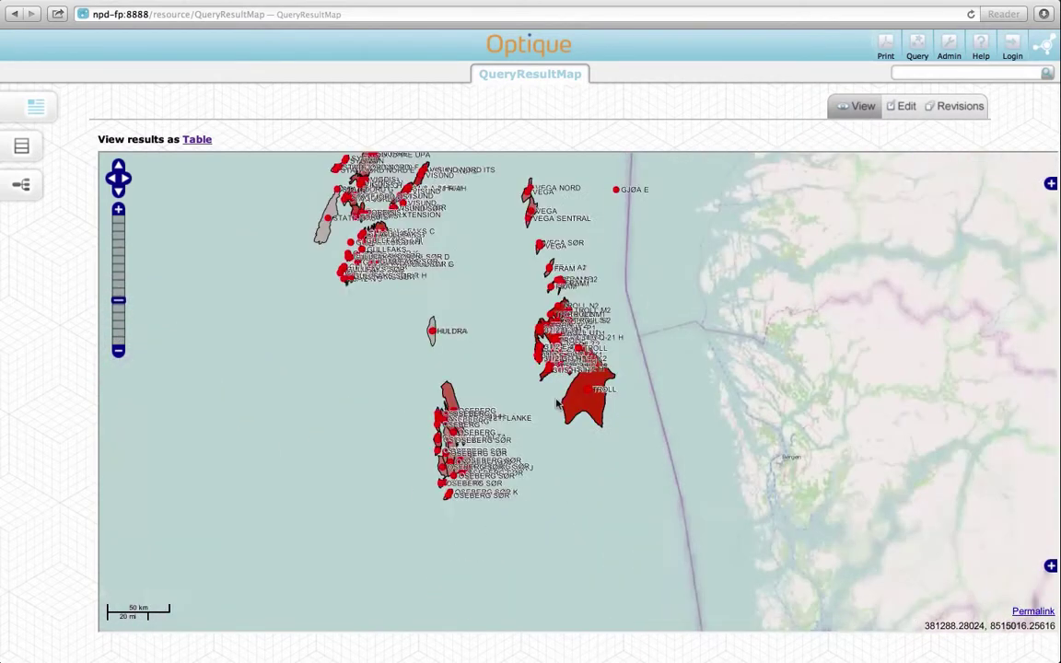
{"action": "scroll", "coordinate": [557, 404], "scroll_direction": "up", "scroll_amount": 2}
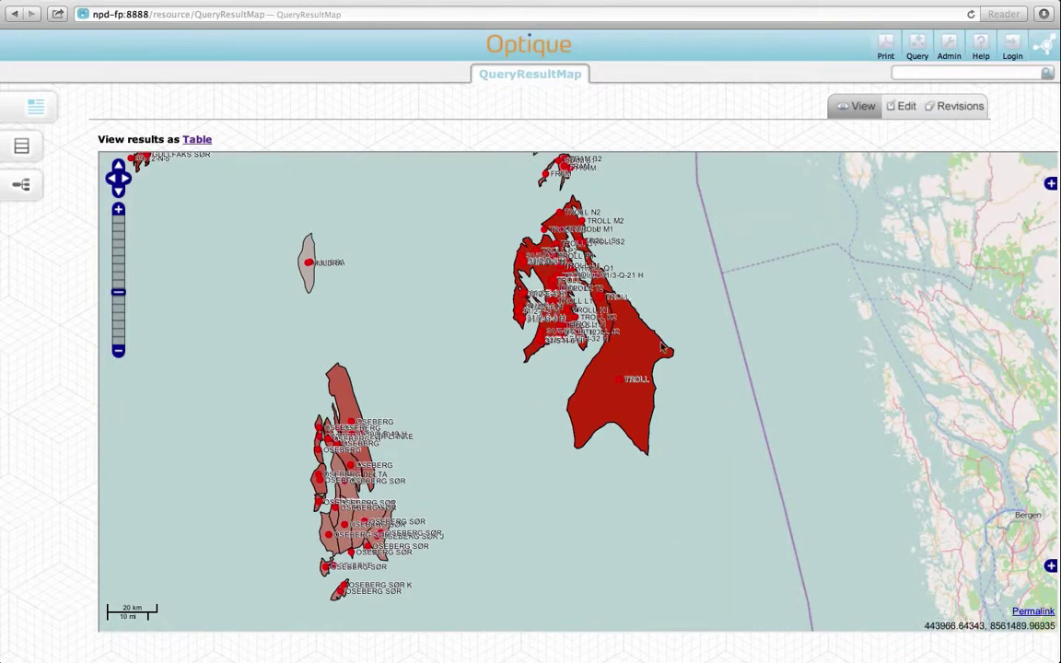
{"action": "scroll", "coordinate": [677, 337], "scroll_direction": "up", "scroll_amount": 1}
{"action": "scroll", "coordinate": [676, 337], "scroll_direction": "up", "scroll_amount": 1}
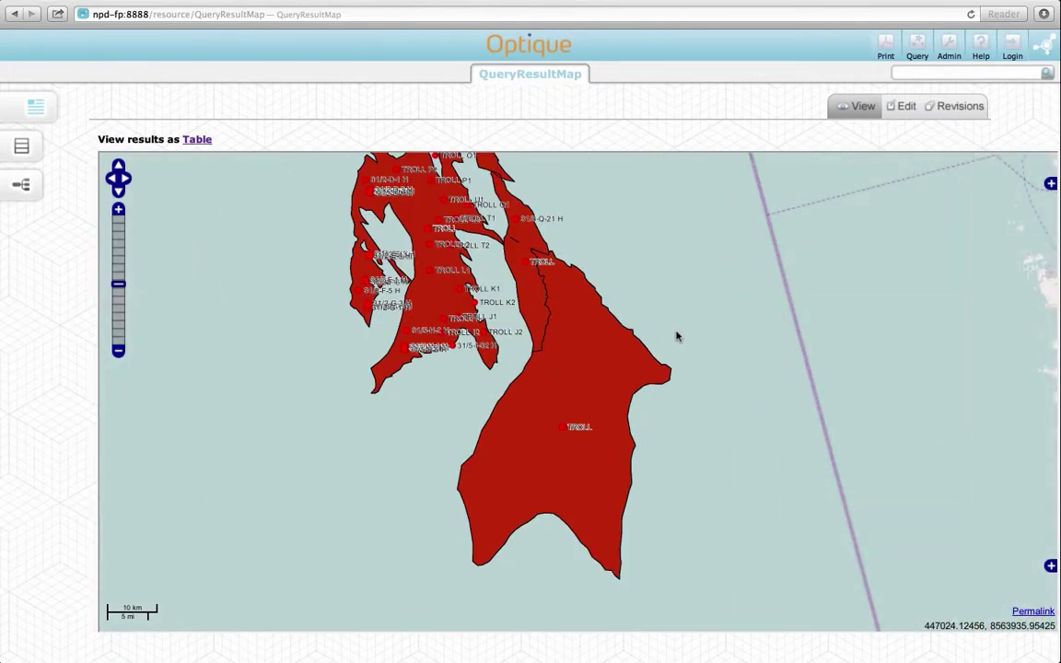